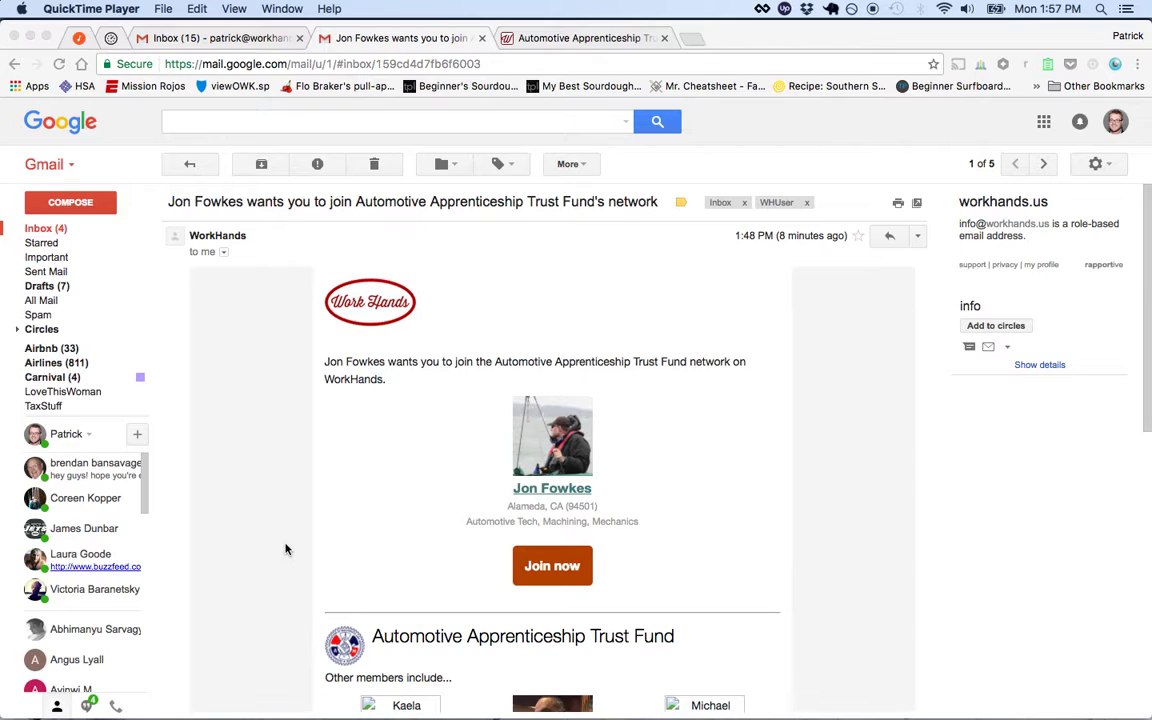
Accept the invitation to the Automotive Apprenticeship Trust Fund network and sign up with the prefilled name and email, entering the account password.
click(575, 557)
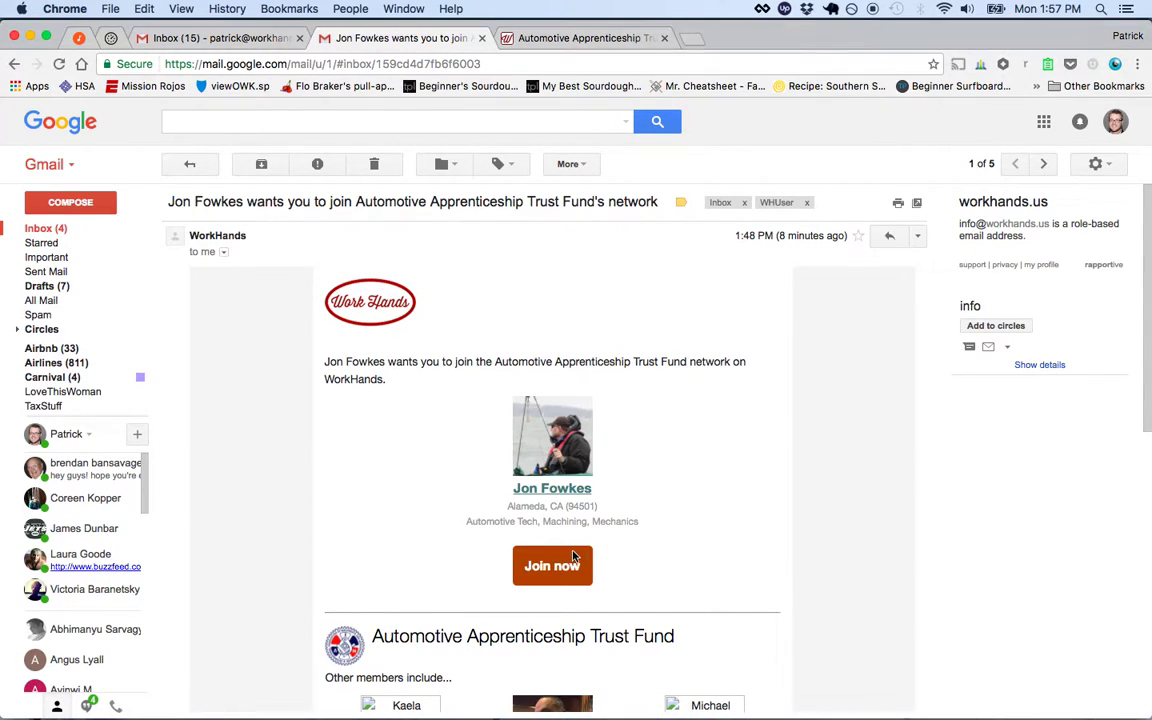
click(569, 44)
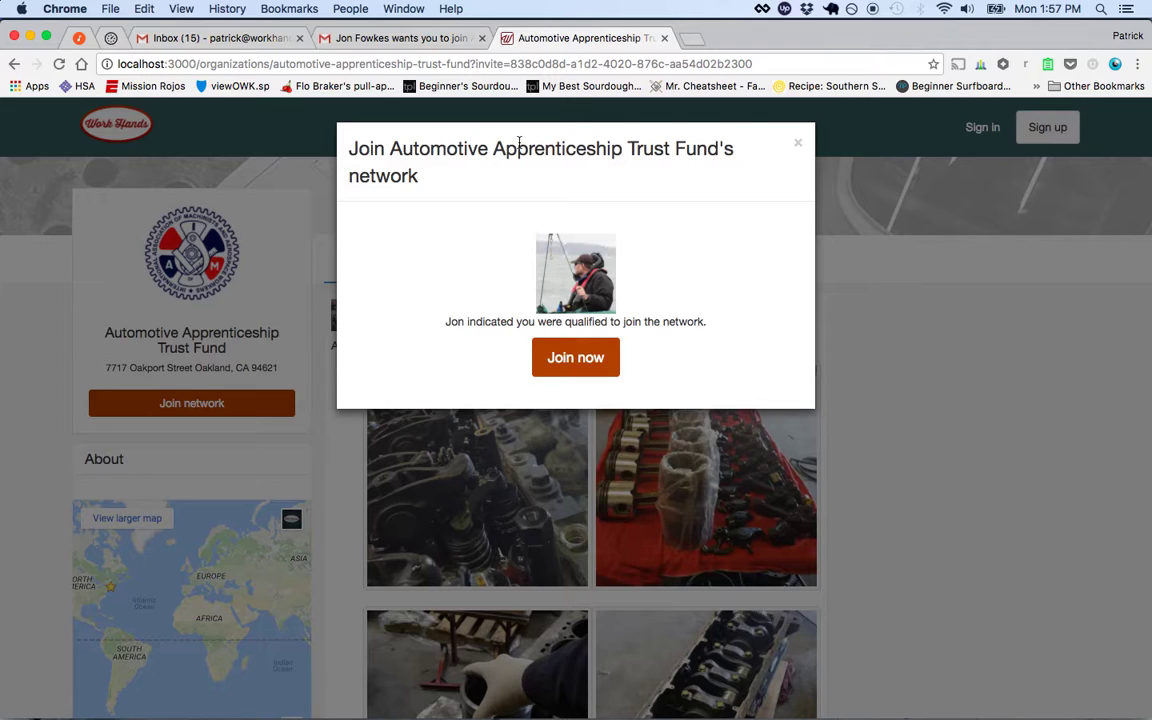
click(566, 347)
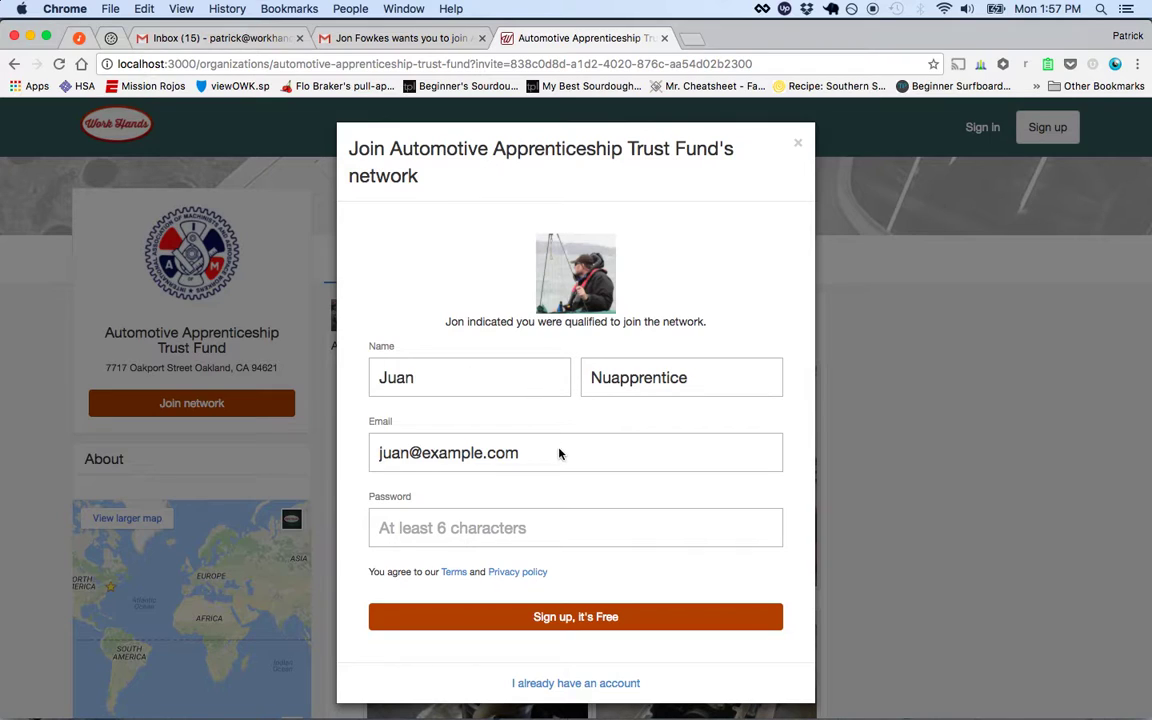
click(532, 521)
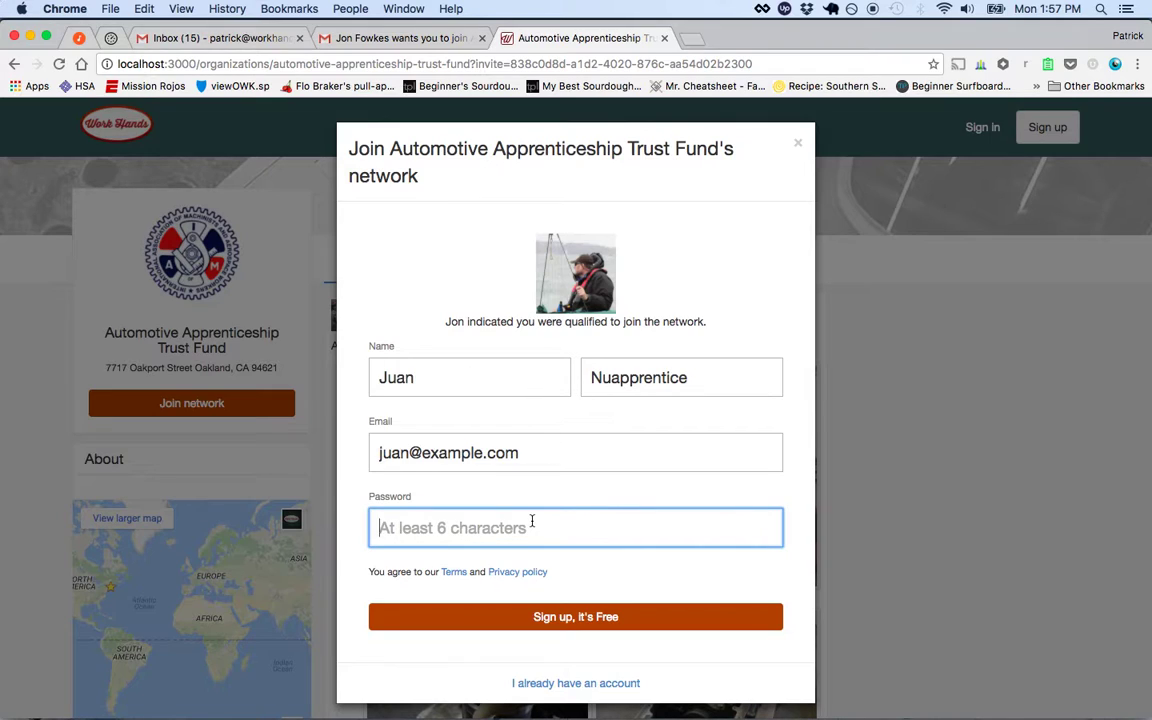
text(********)
click(605, 619)
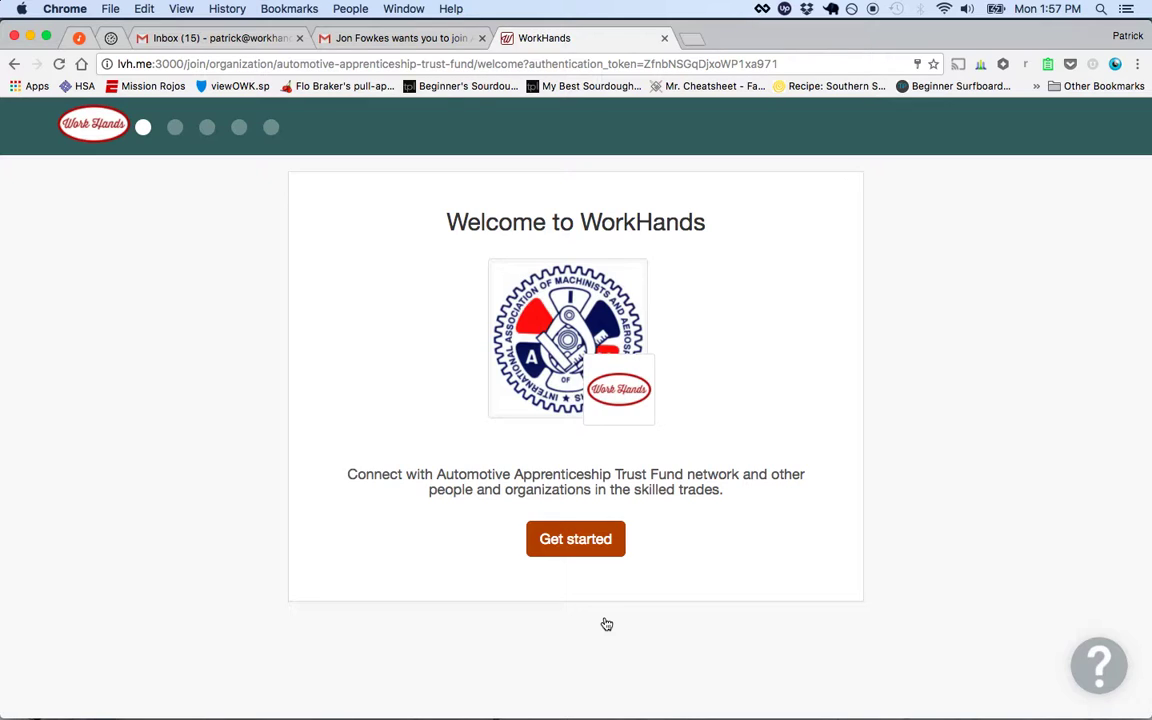
Confirm the Automotive Apprenticeship Trust Fund membership with the apprentice role and the Automotive Body and Fender Repairer occupation.
click(561, 552)
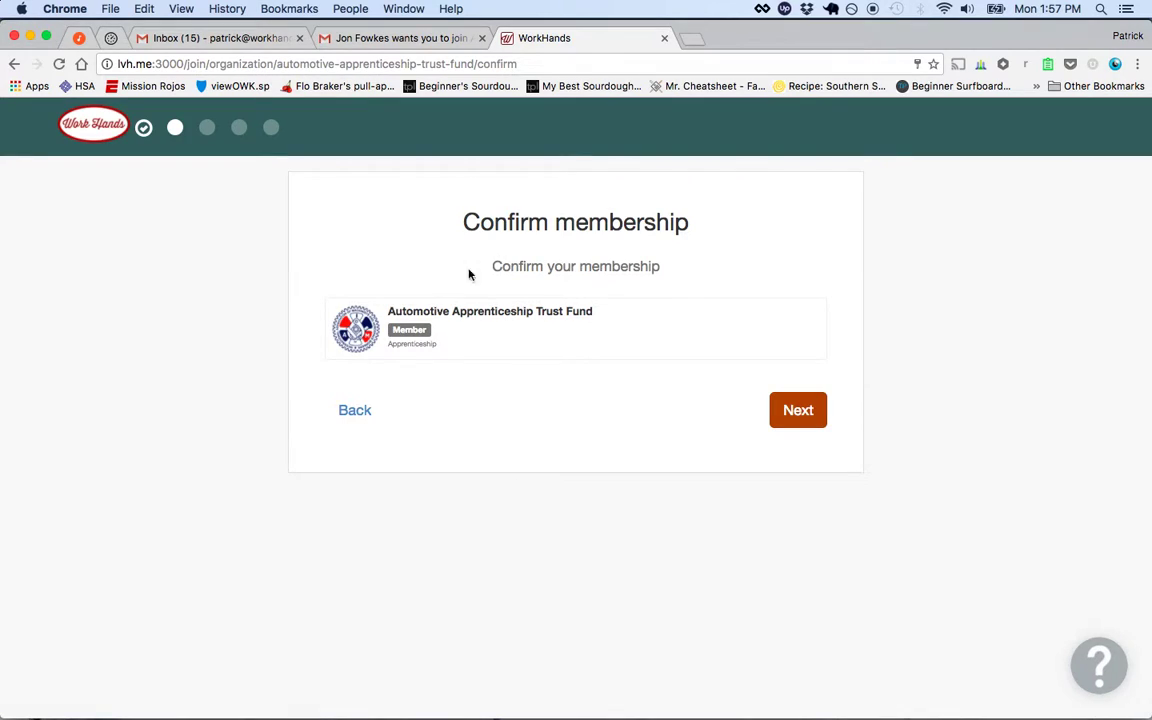
click(806, 407)
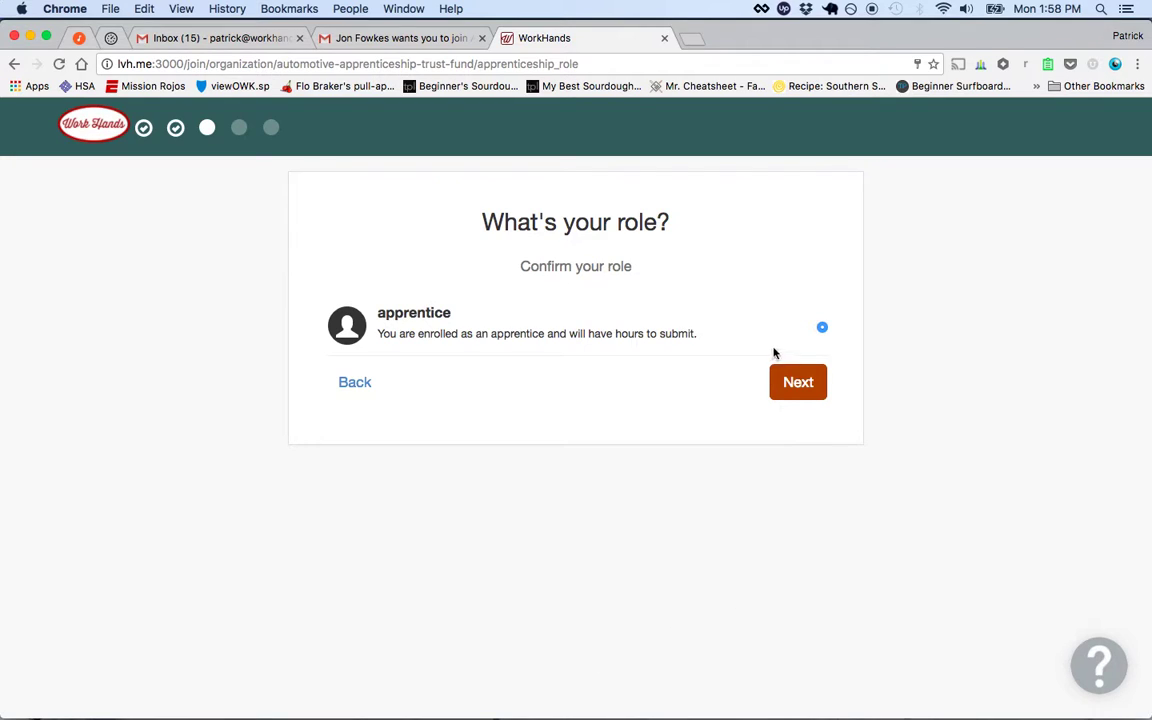
click(798, 382)
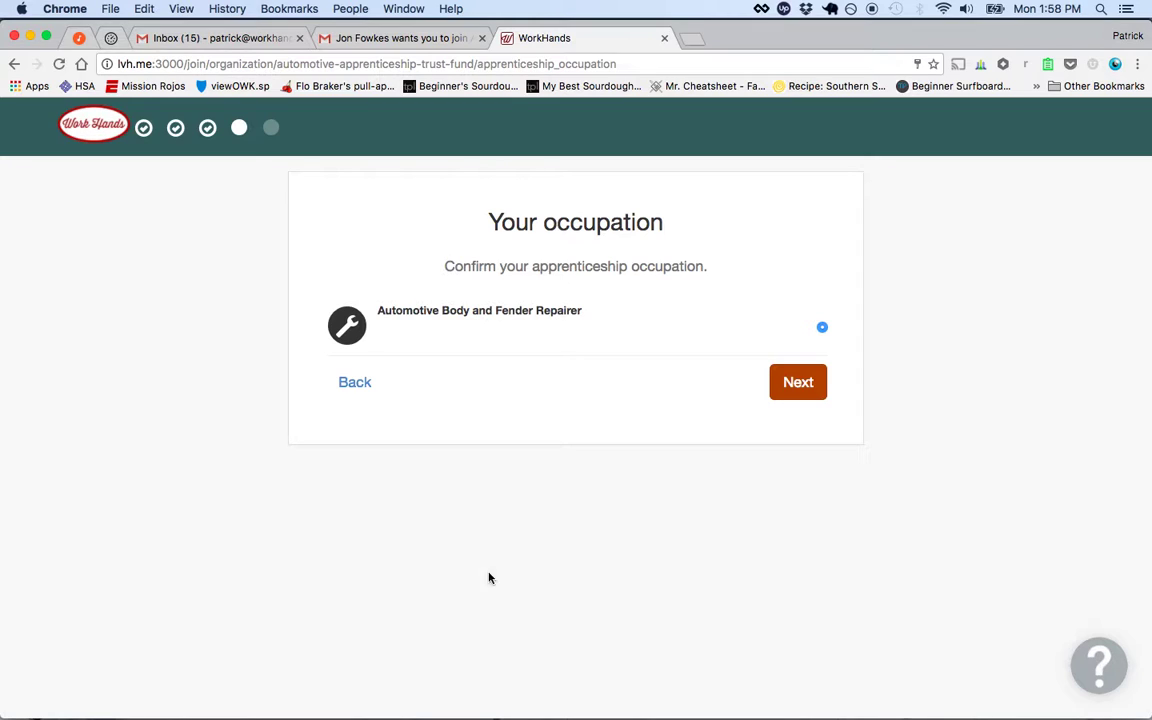
click(805, 385)
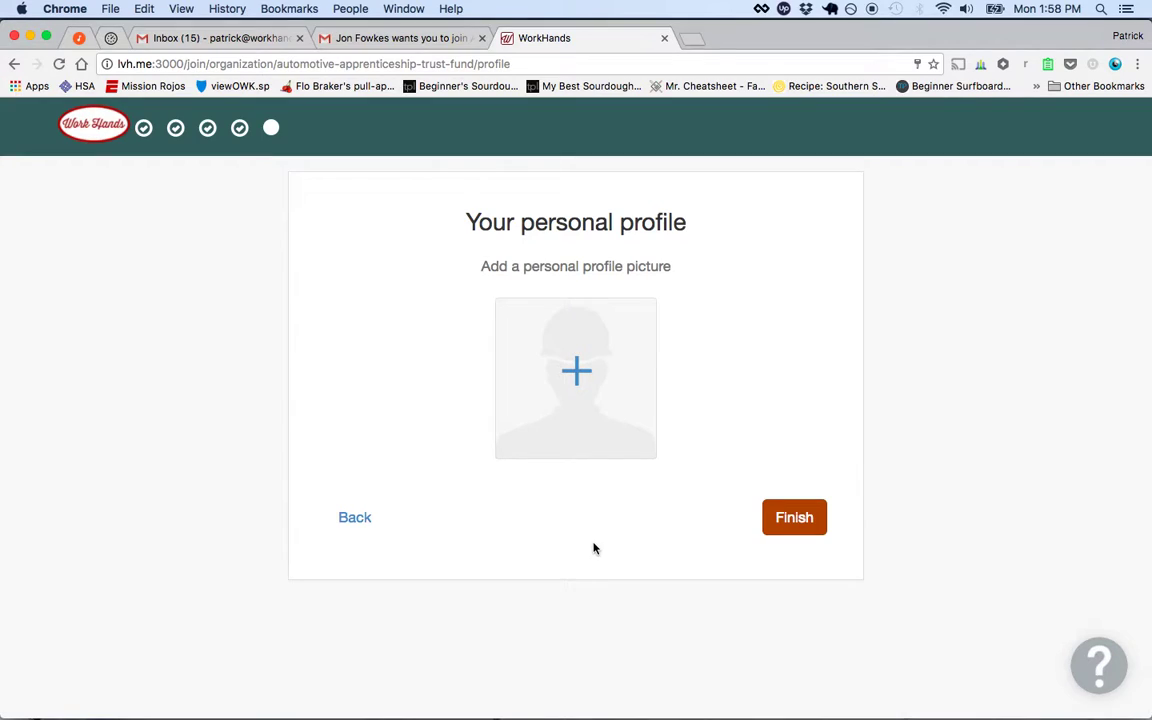
Complete the onboarding without adding a profile picture, dismissing the image file chooser.
click(588, 368)
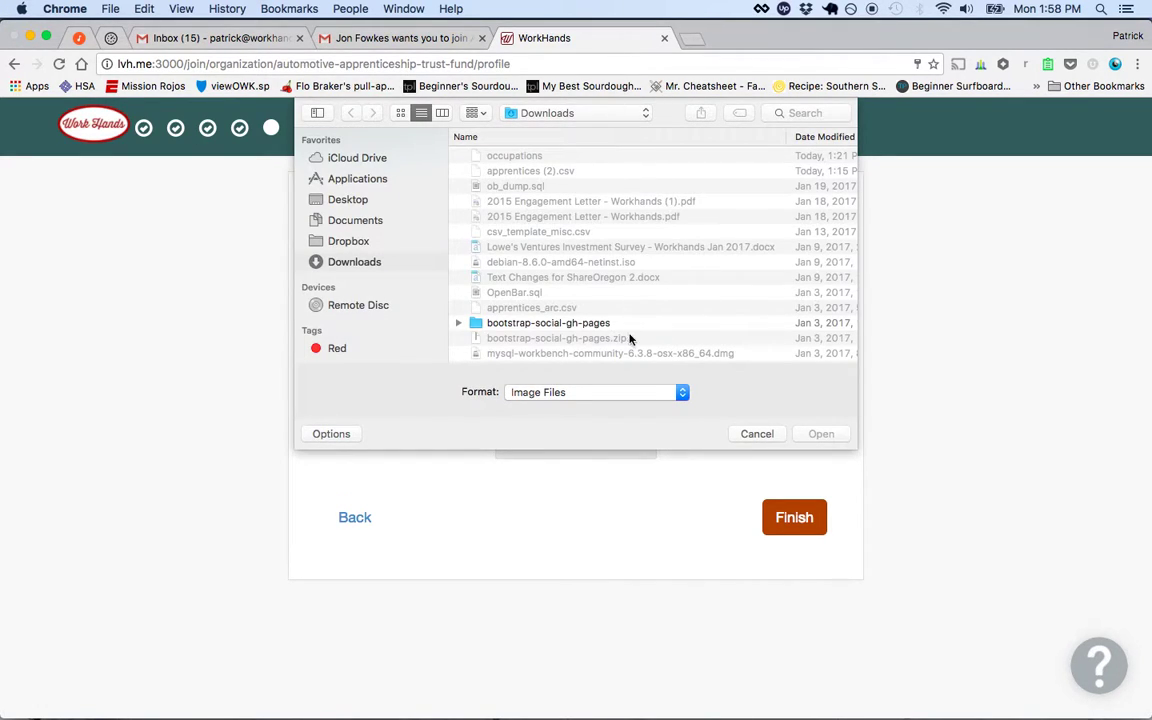
click(757, 433)
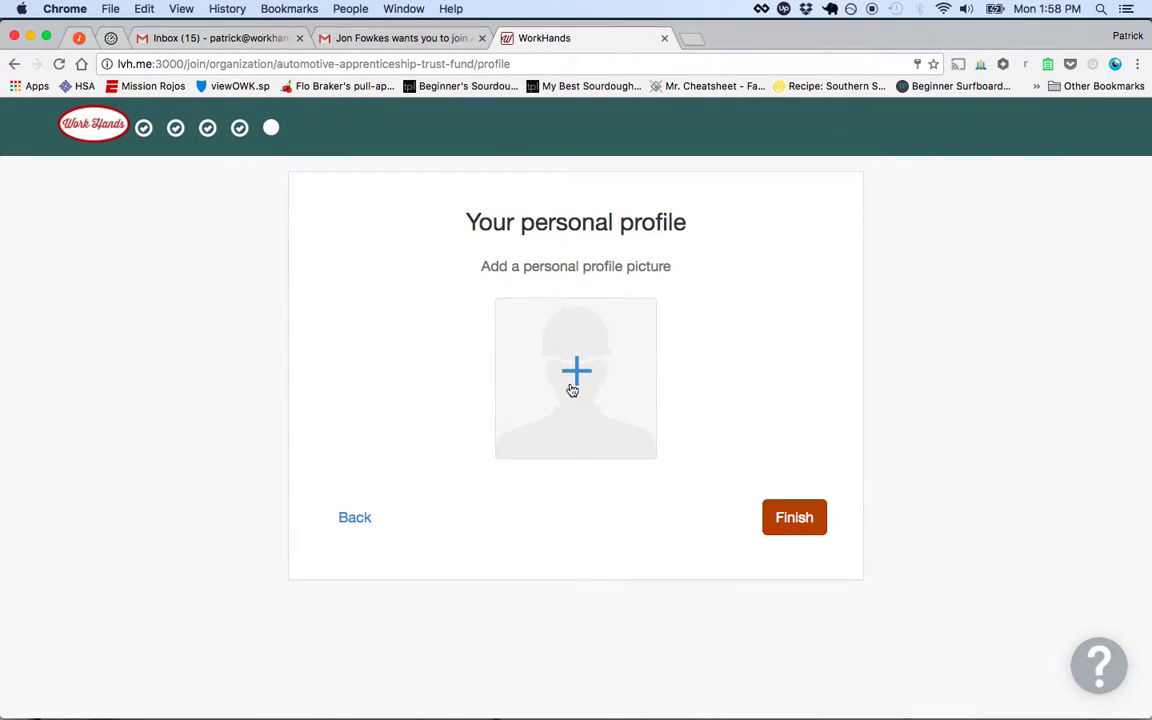
click(814, 523)
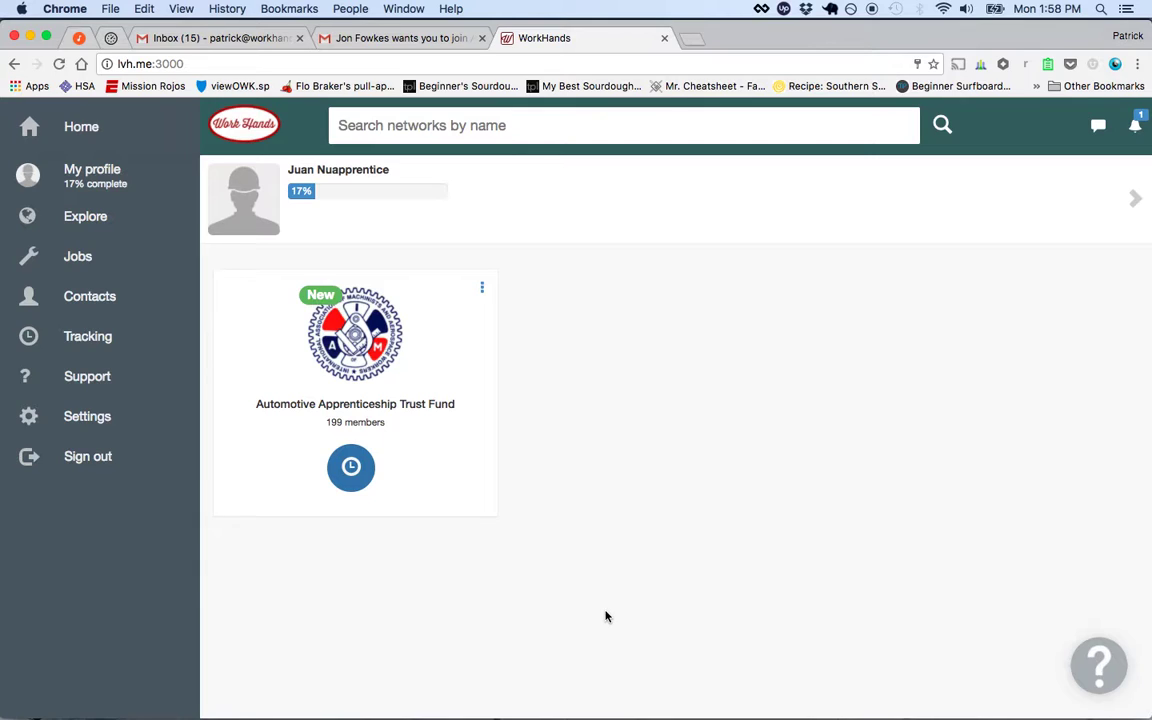
Open the Automotive Apprenticeship Trust Fund network page past its welcome message and look through the photo posts in its summary feed.
click(352, 468)
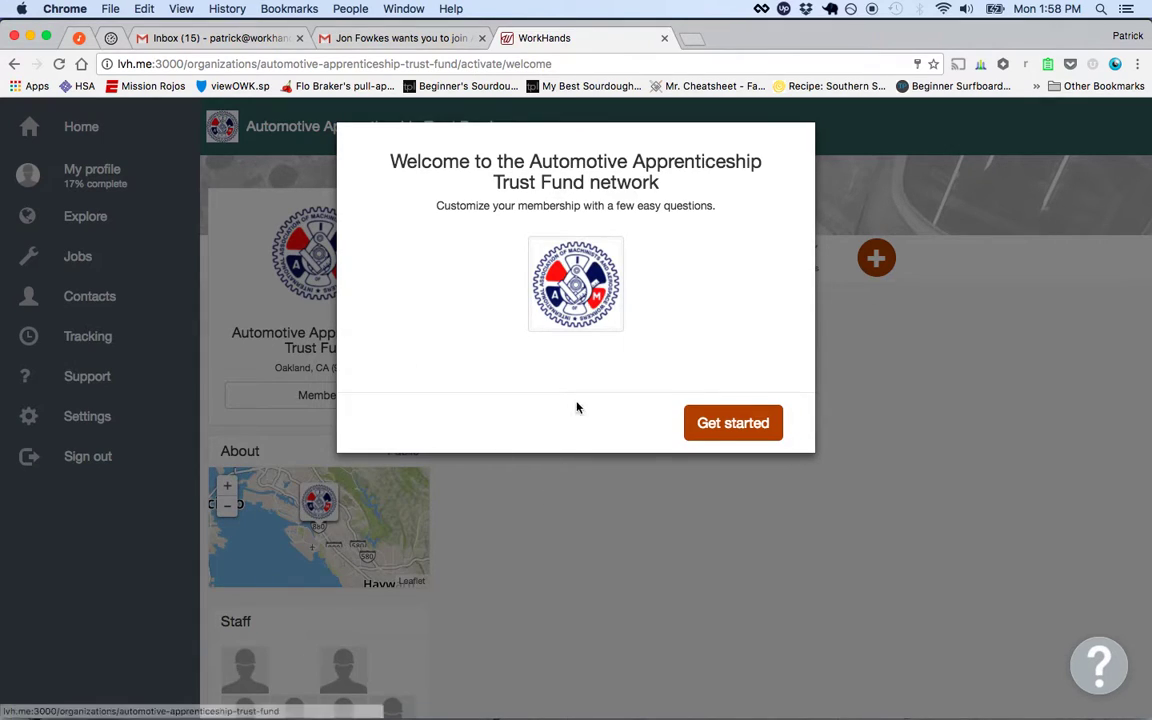
click(729, 423)
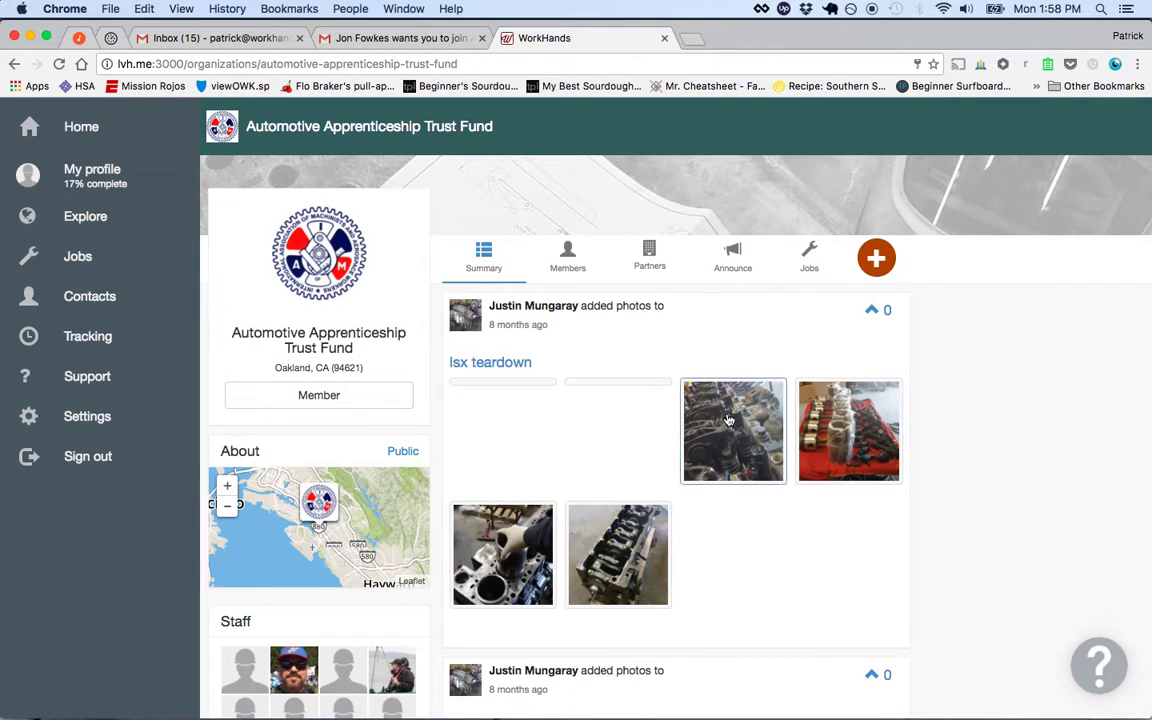
scroll(635, 440, down, 10)
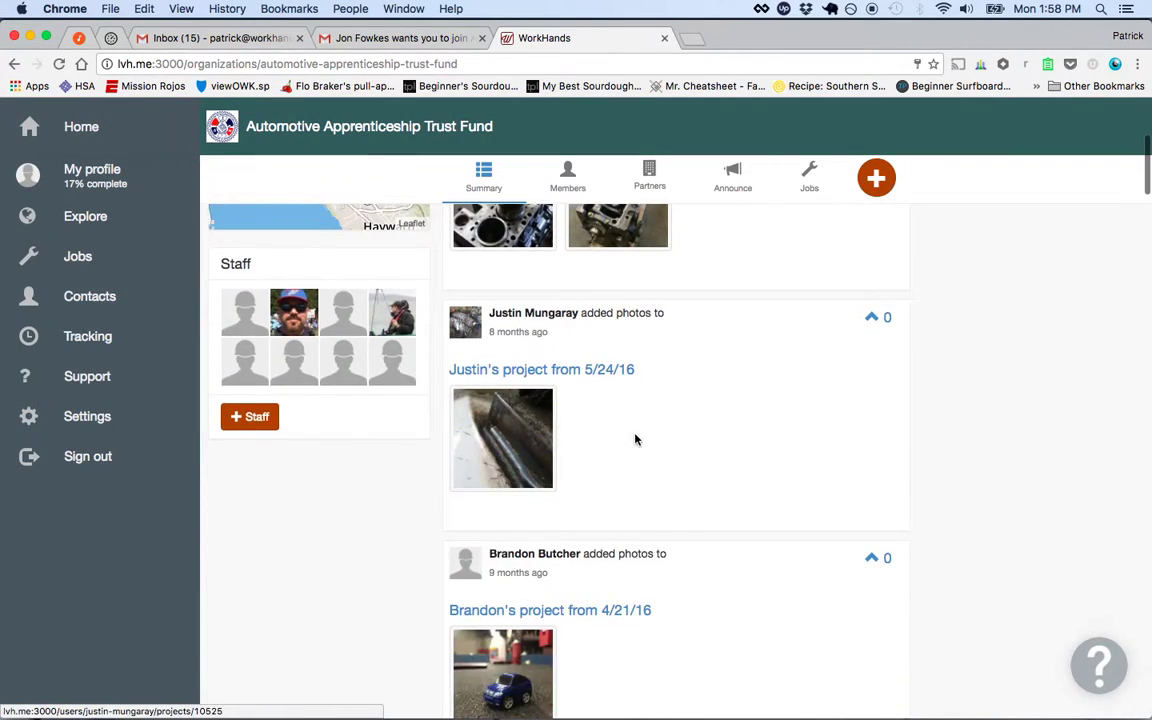
scroll(635, 440, down, 15)
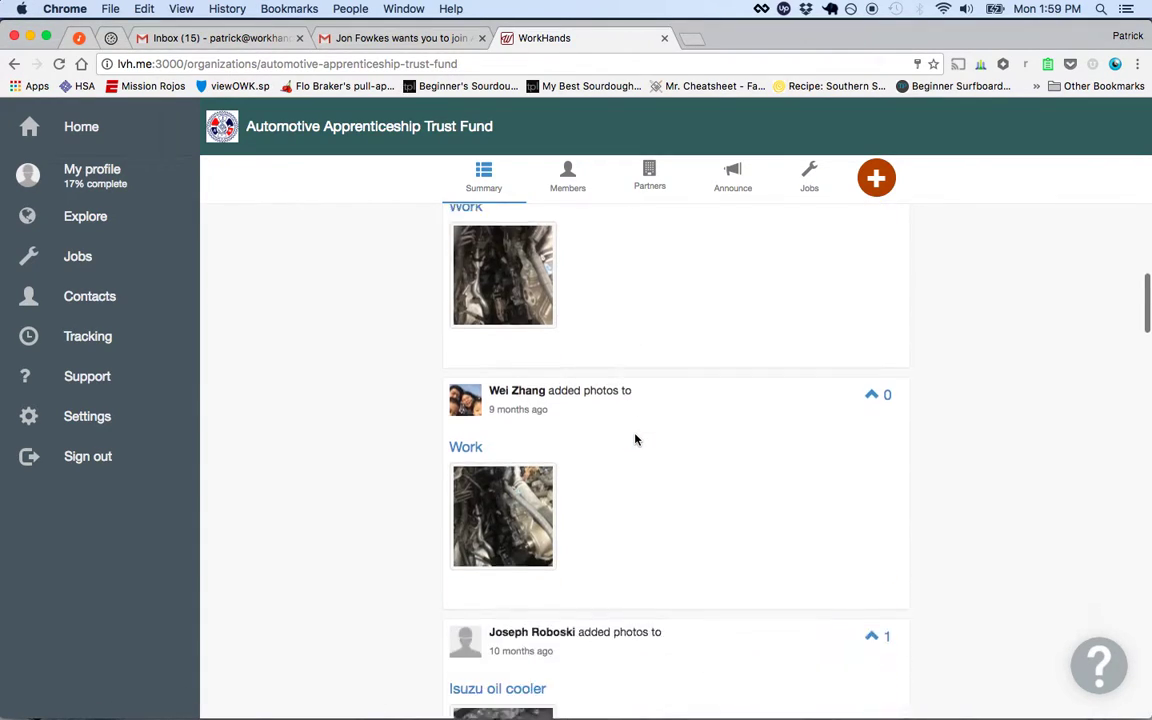
scroll(635, 440, up, 20)
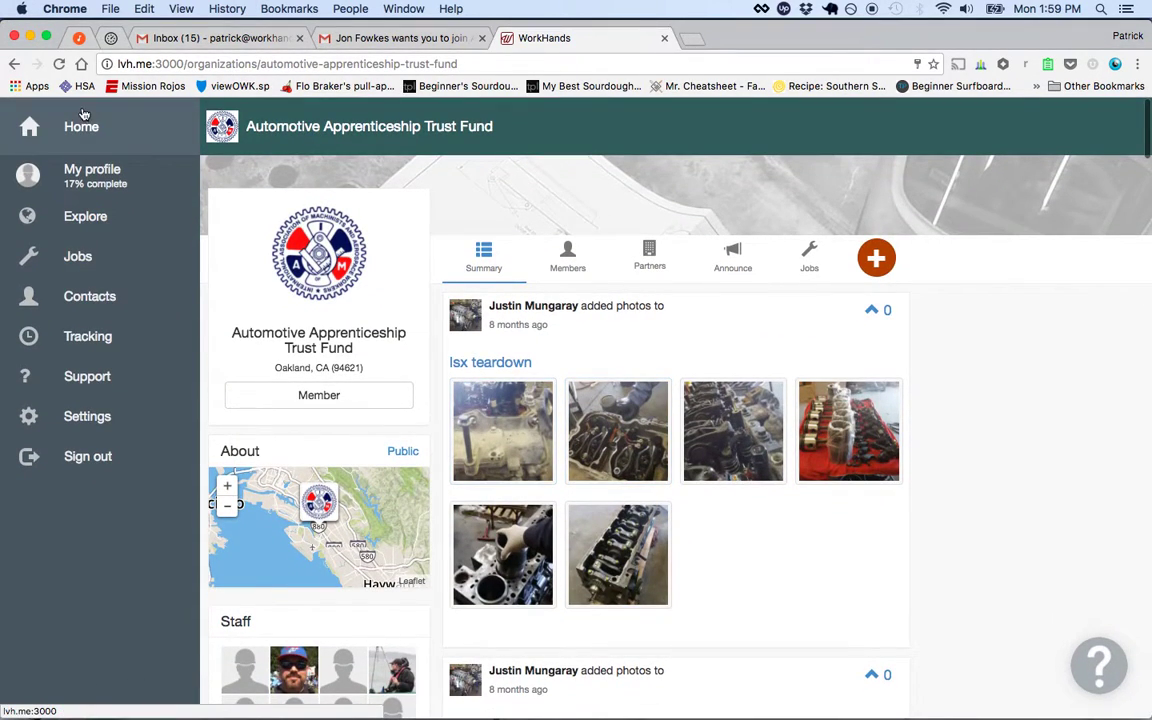
Return to the home page, start the network's apprenticeship tracking setup and continue to the email and SMS notification settings.
click(82, 130)
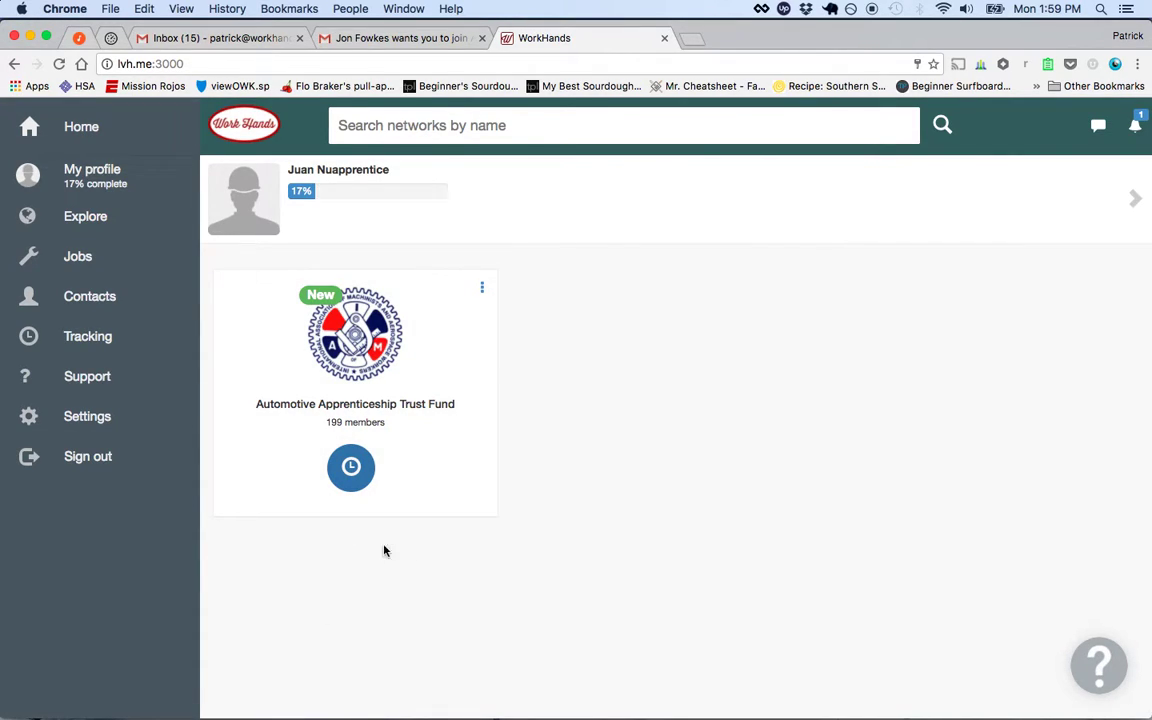
click(351, 468)
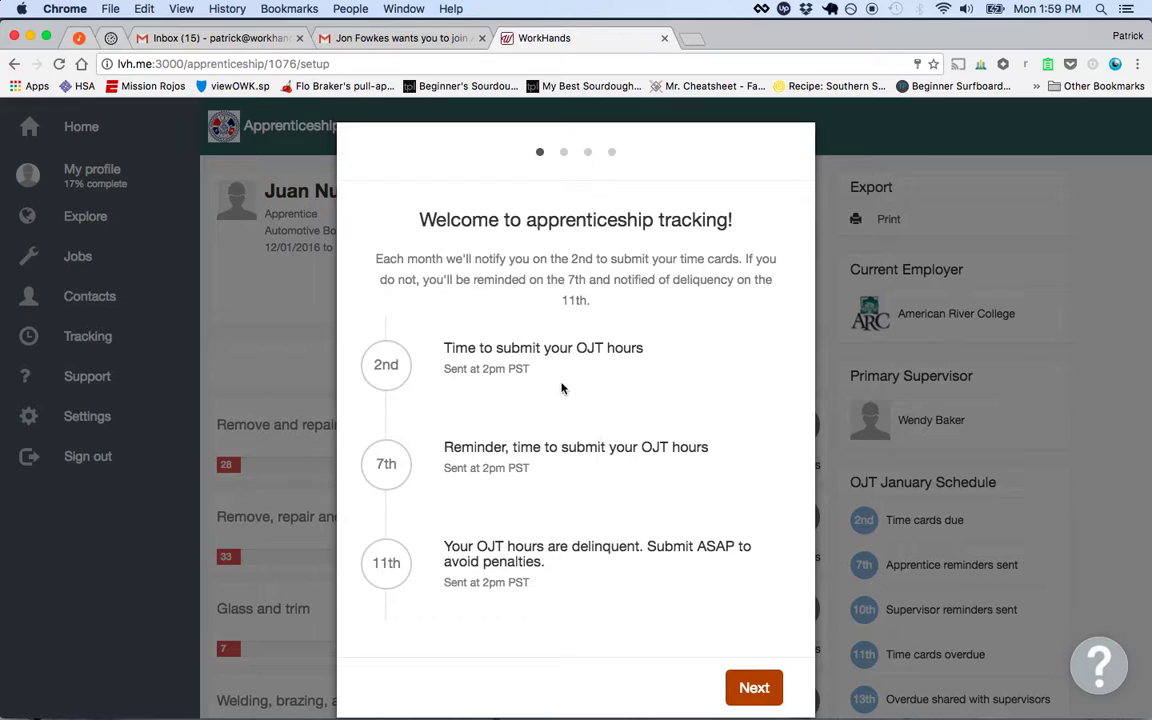
click(754, 687)
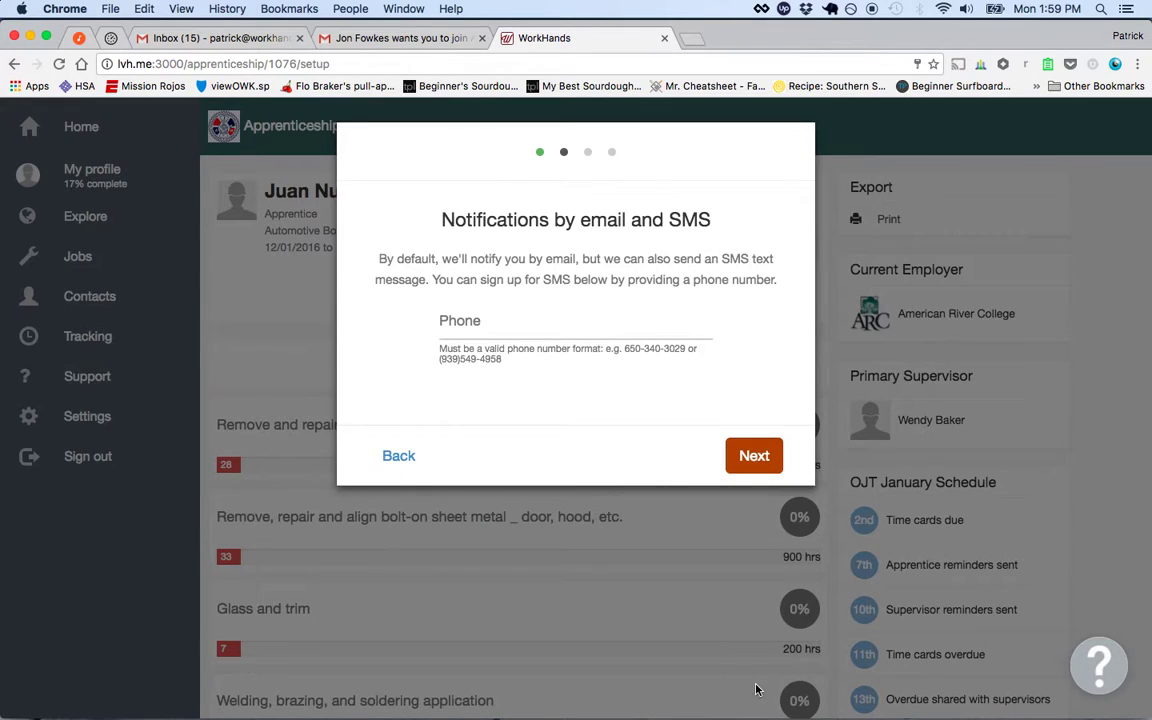
mouse_move(382, 258)
mouse_down()
mouse_move(717, 262)
mouse_move(784, 280)
mouse_move(380, 260)
mouse_up()
click(380, 260)
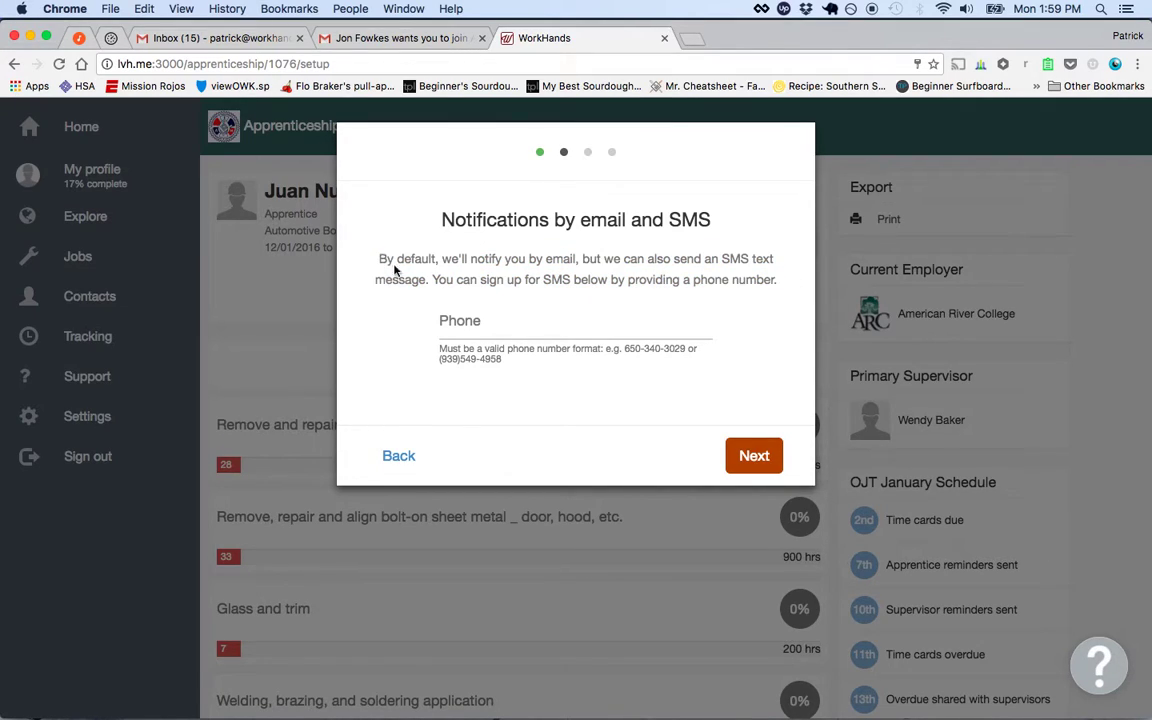
Enter the apprentice's phone number for SMS notifications and complete the remaining apprenticeship tracking setup pages.
click(485, 333)
text(12334)
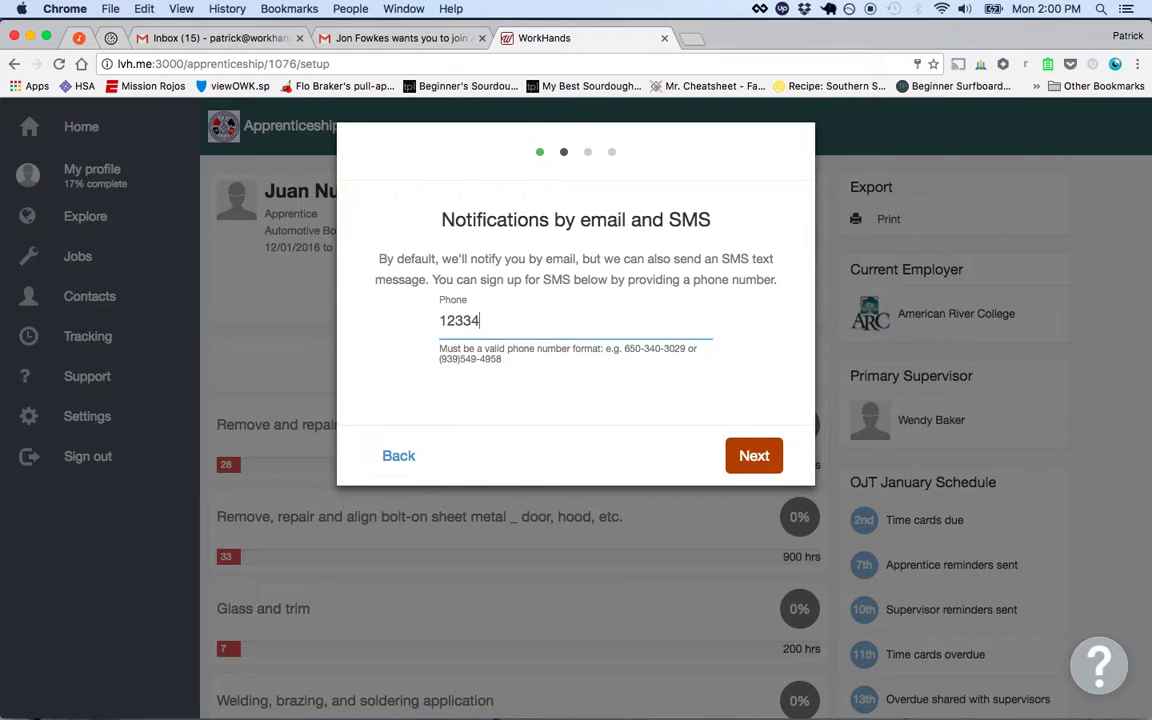
text(55678)
click(752, 458)
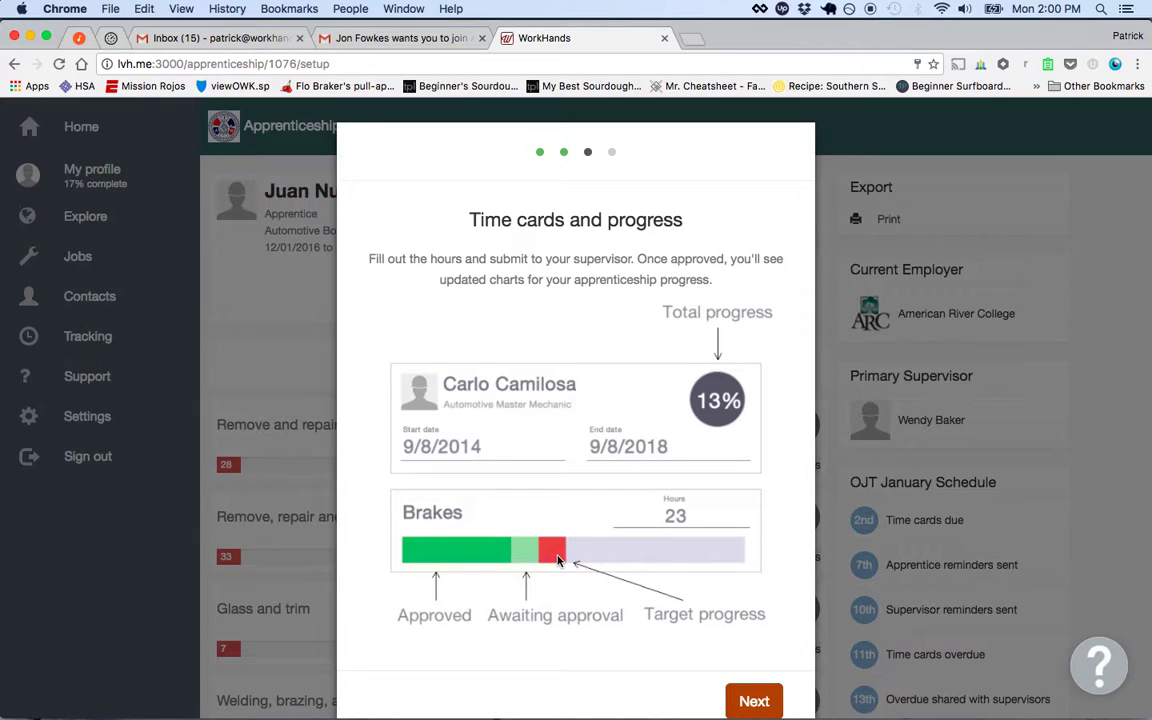
click(757, 702)
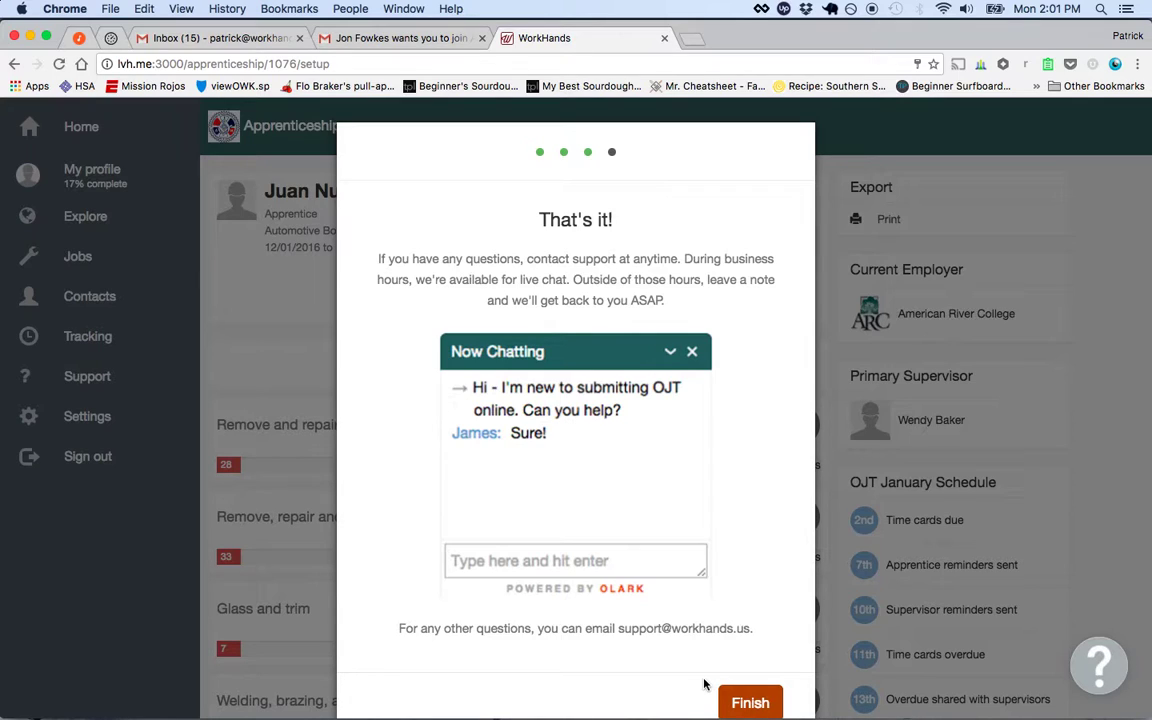
click(752, 700)
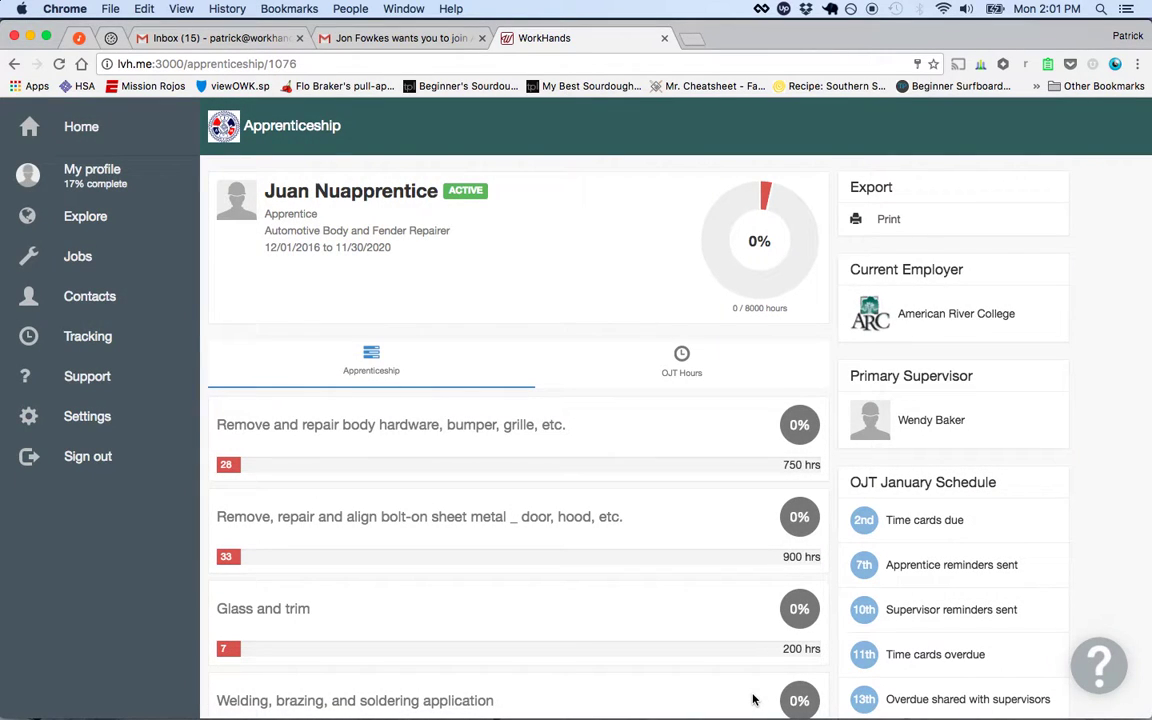
Open the support chat and close it without sending a message.
click(119, 388)
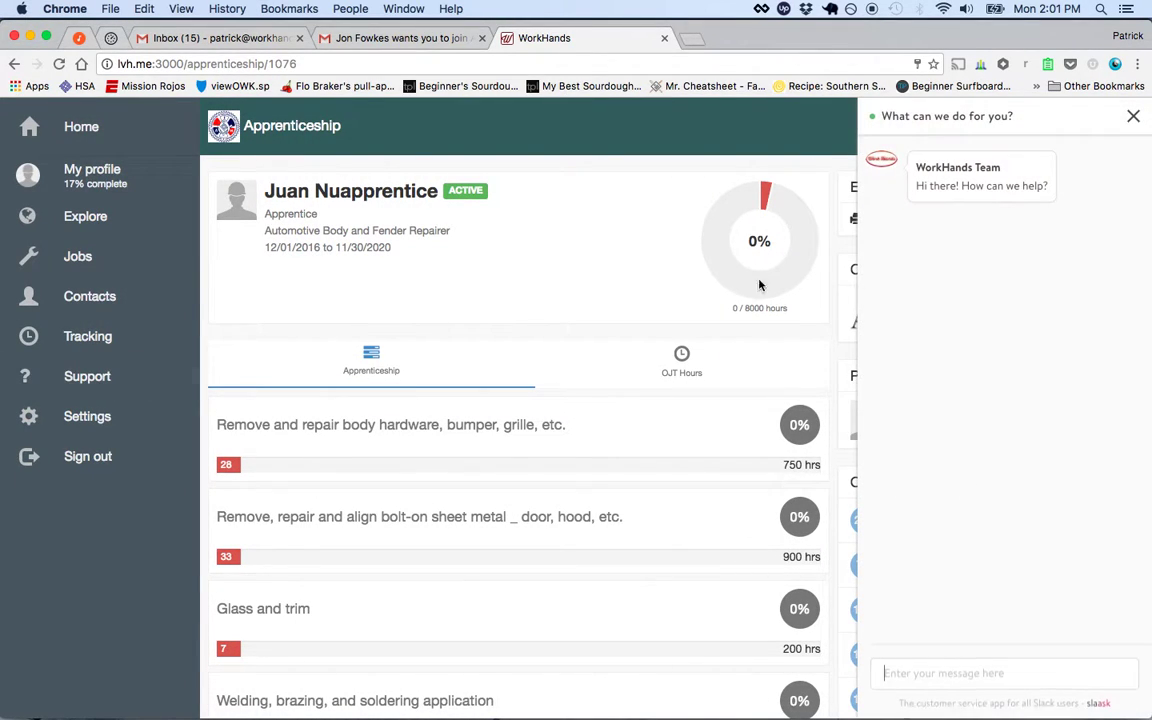
click(1134, 117)
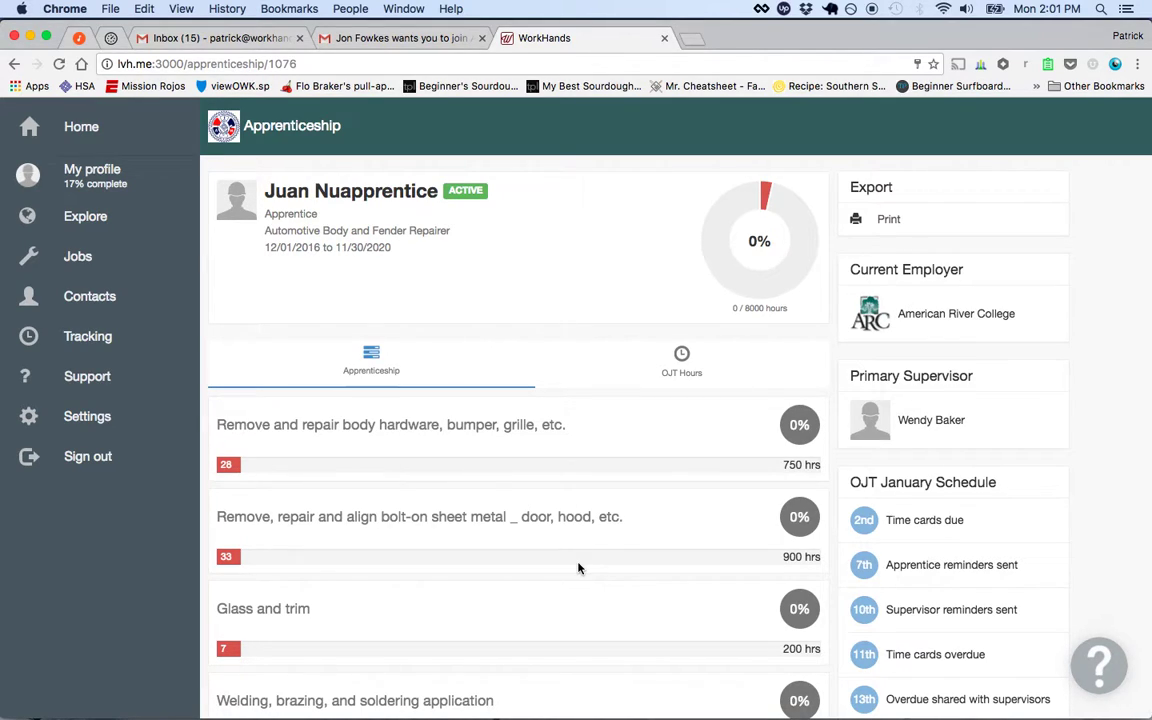
Examine the time card due date in the OJT January schedule and the OJT hours list, and return to the apprenticeship progress overview.
drag(890, 521, 1026, 522)
click(1027, 522)
click(545, 355)
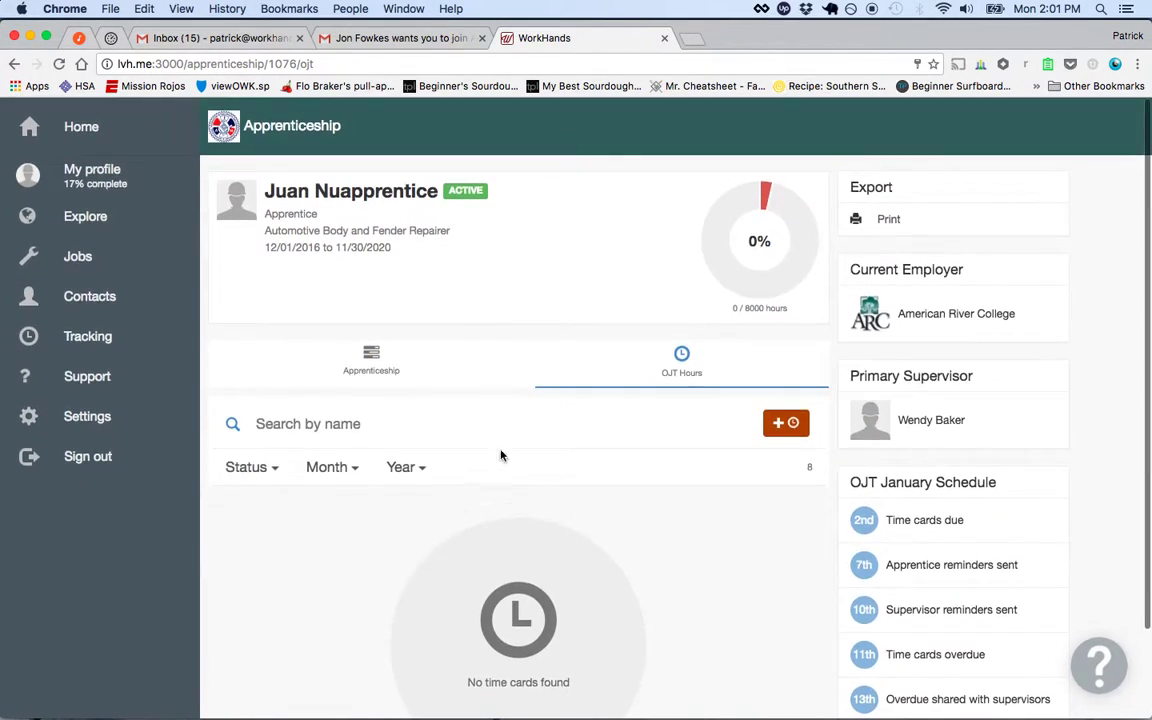
click(460, 372)
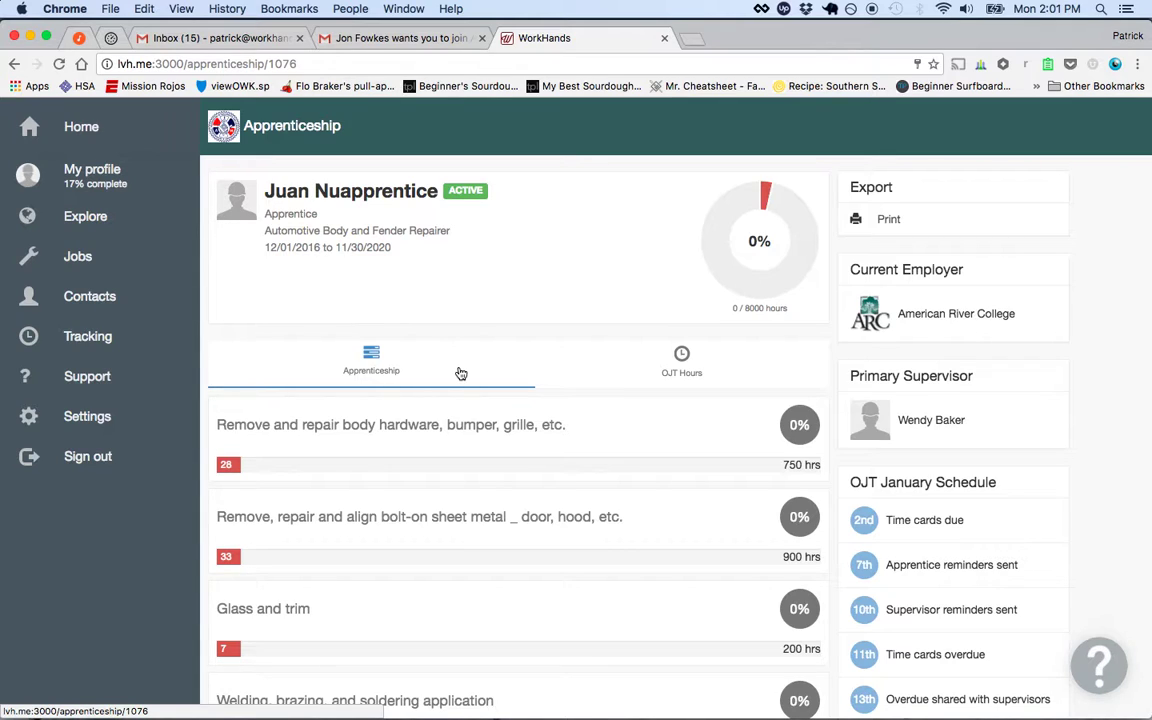
Switch to the browser window with the Heavy Duty Truck Mechanic apprenticeship, examine its progress charts and OJT time cards, and return to the new apprentice's window.
key(super+grave)
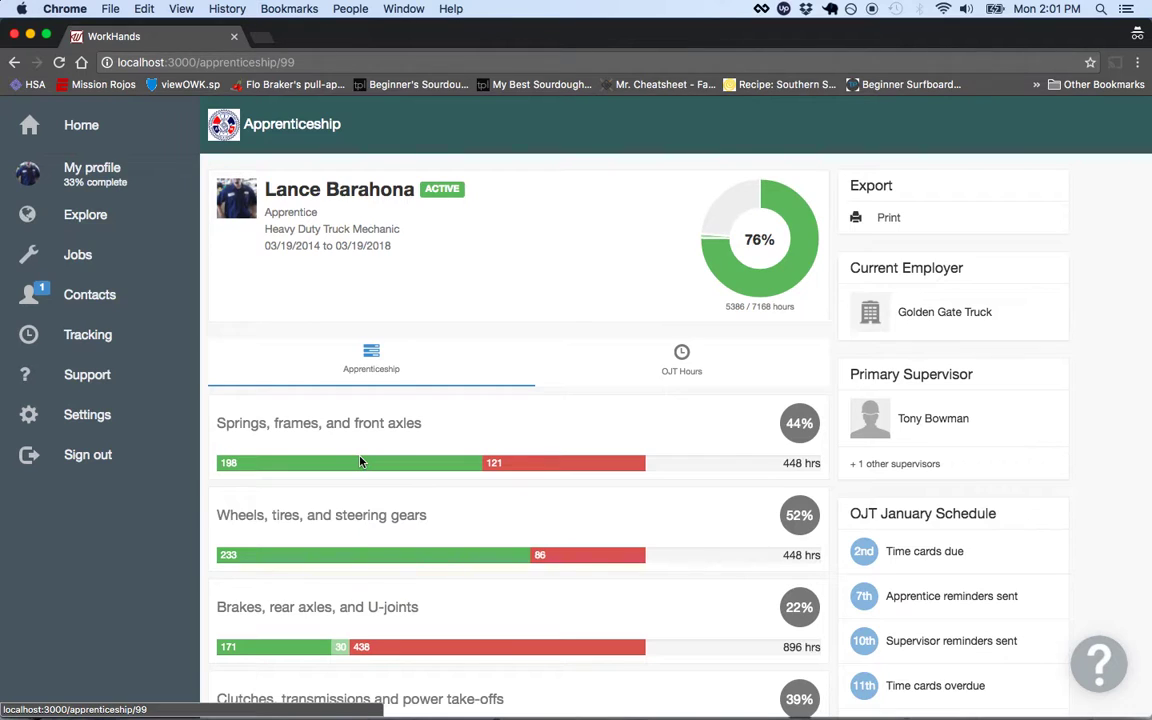
mouse_move(729, 229)
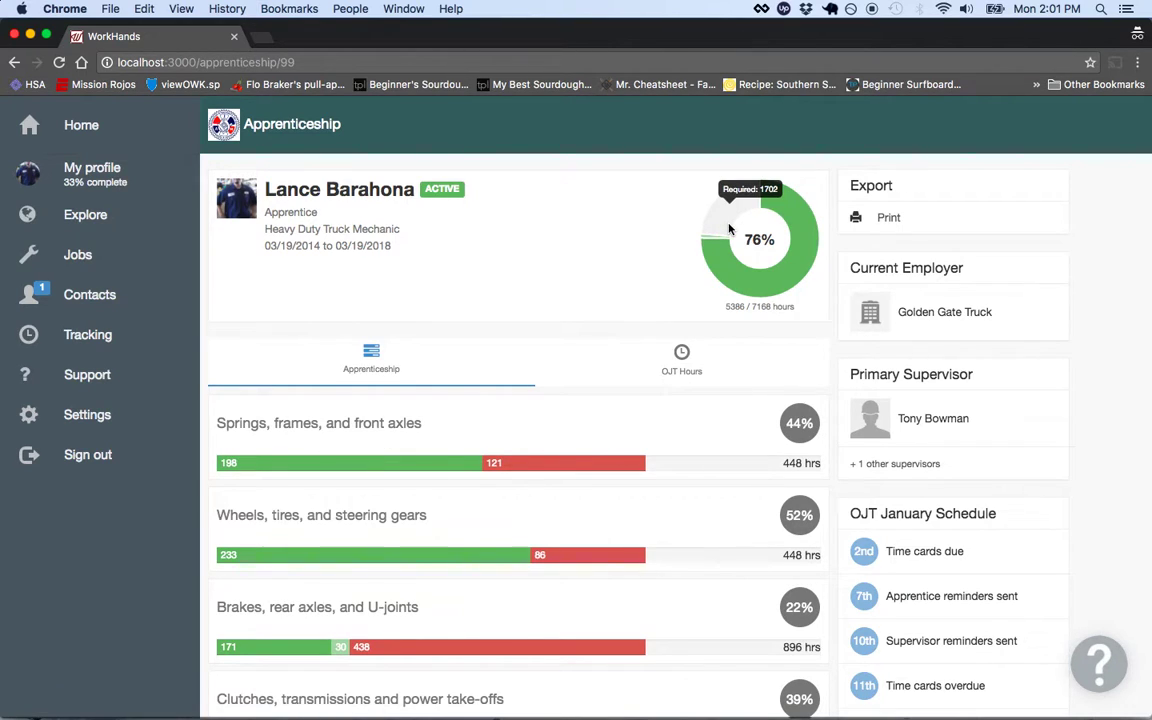
scroll(397, 512, down, 6)
scroll(396, 509, up, 5)
click(681, 226)
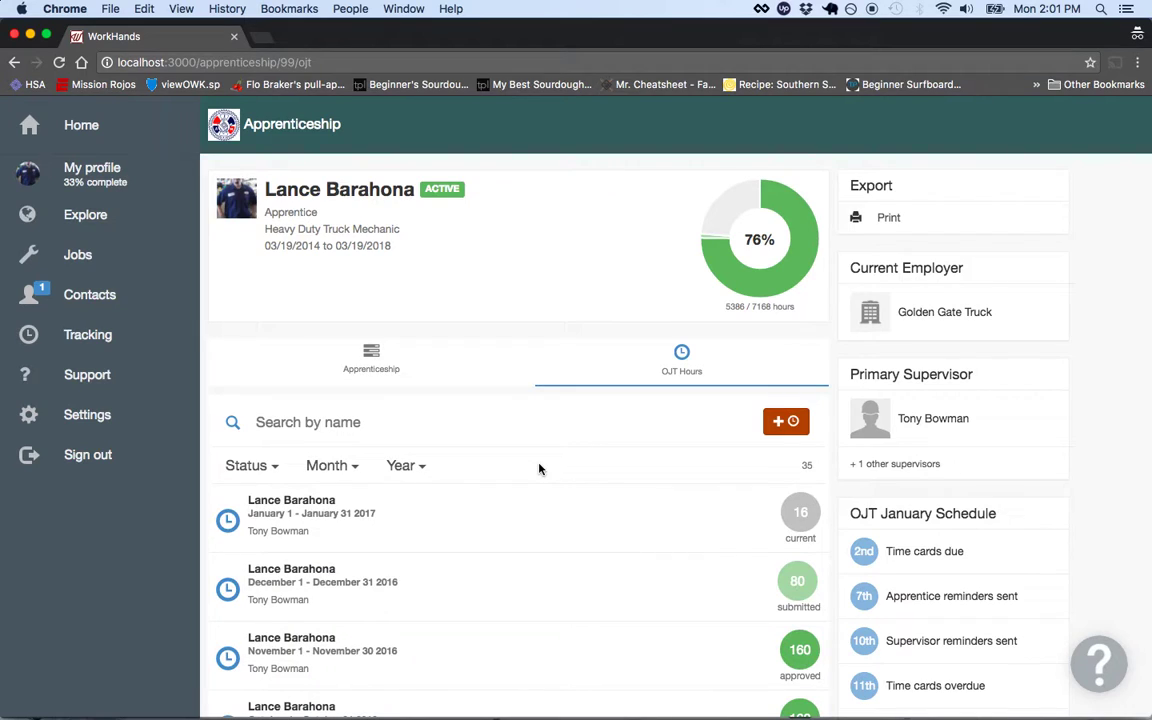
scroll(538, 571, down, 15)
scroll(538, 571, up, 15)
click(362, 366)
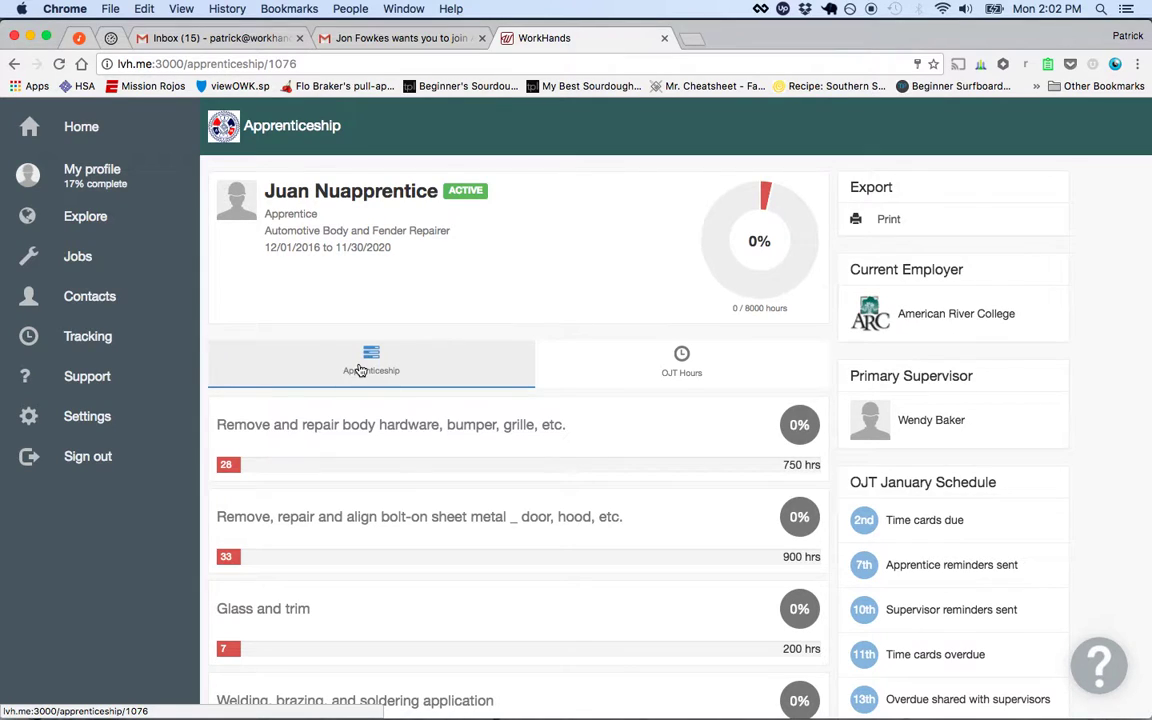
Bring up the support chat once more from the new apprentice's account and dismiss it.
click(87, 377)
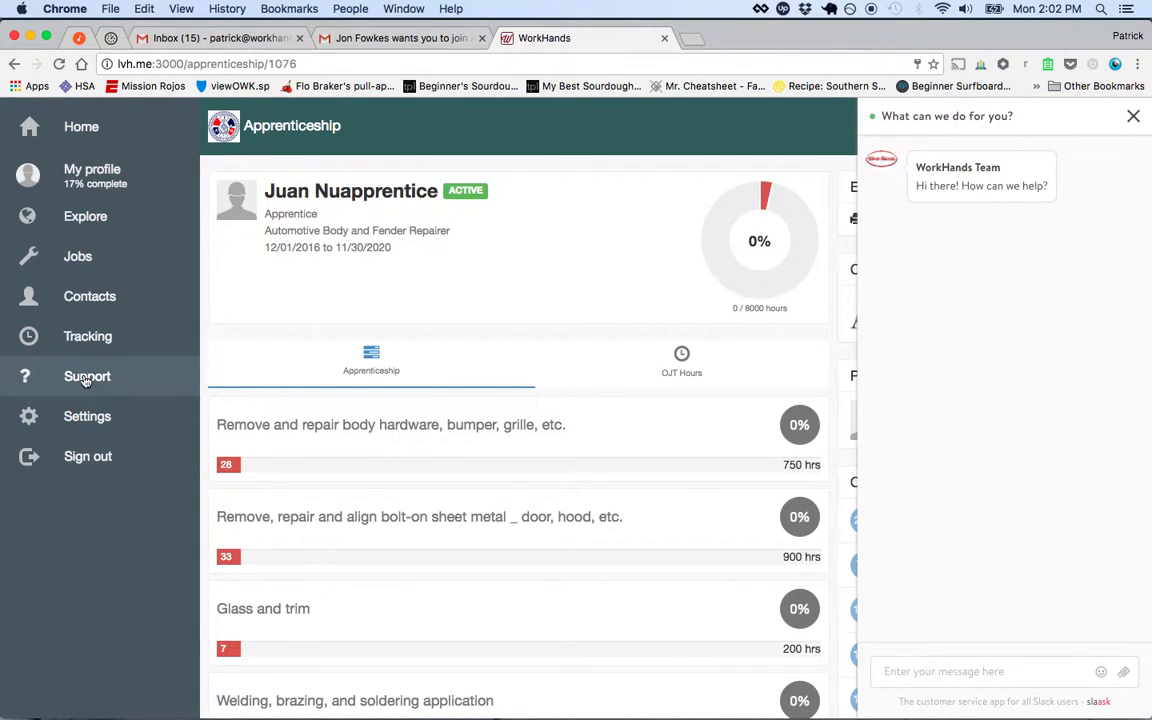
click(1131, 117)
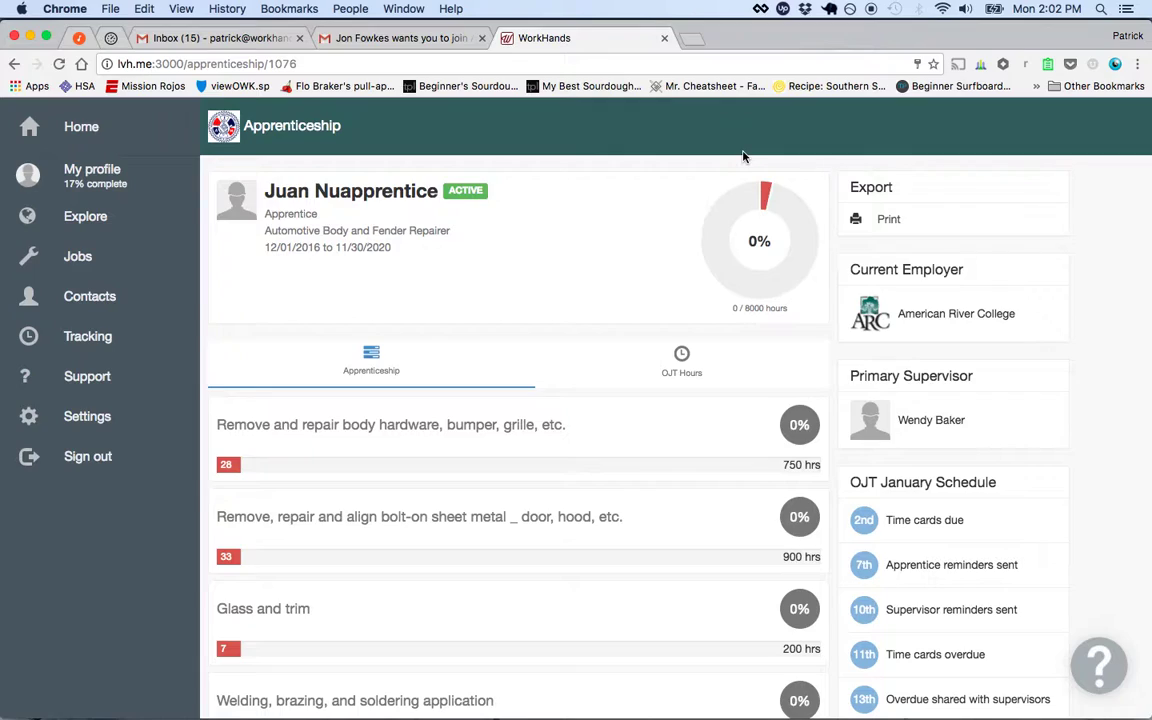